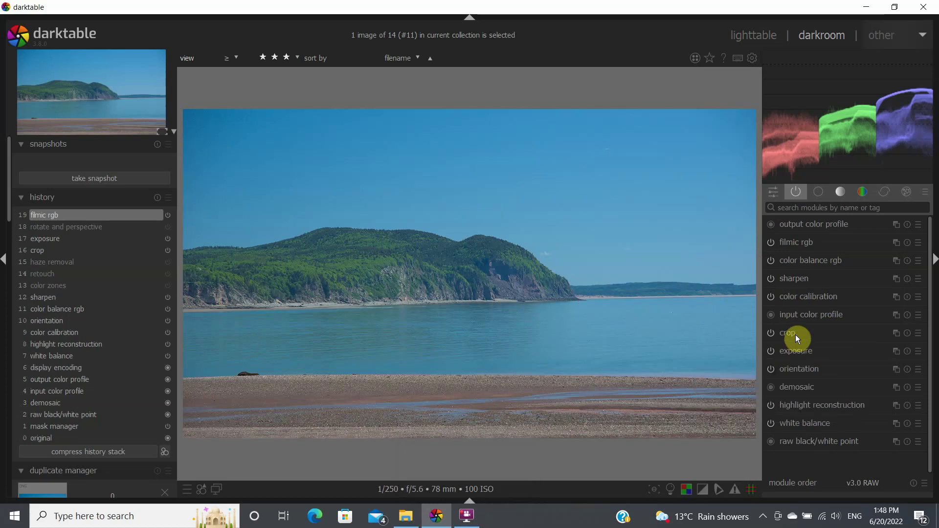
# Step: Level the horizon with rotate and perspective, drawing a line along it for a -0.87° correction
pyautogui.click(798, 210)
pyautogui.write('rot')
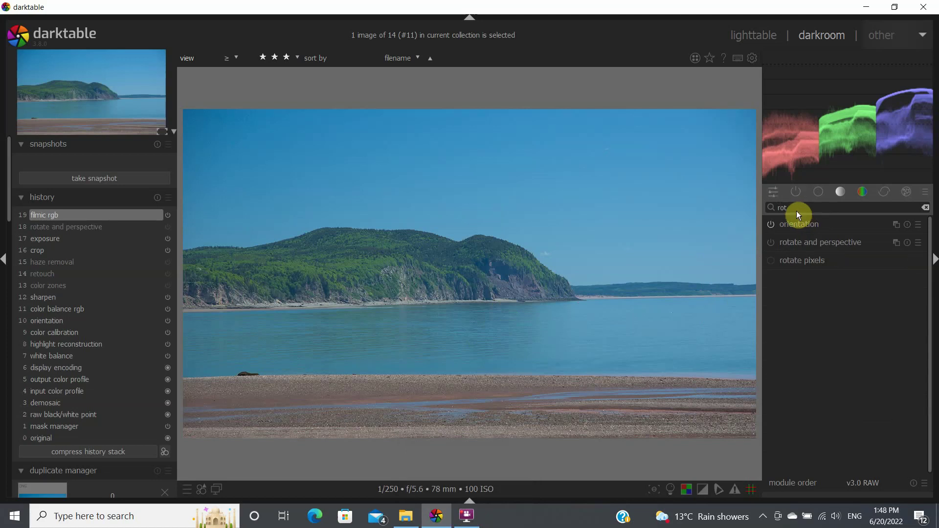
pyautogui.click(771, 243)
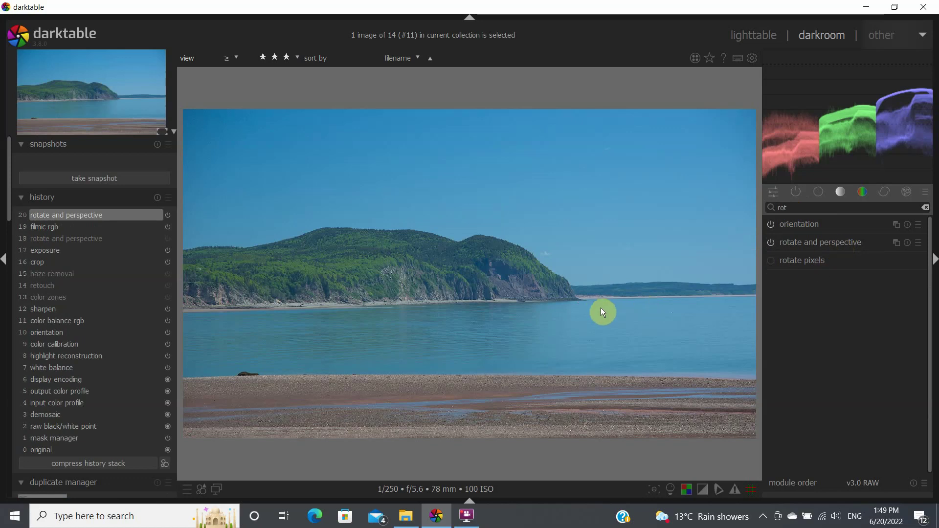
pyautogui.click(825, 243)
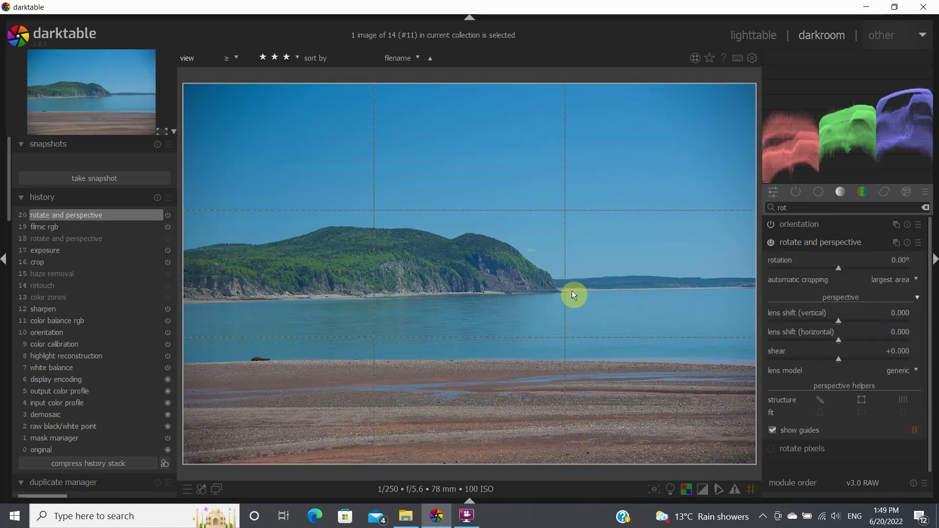
pyautogui.moveTo(572, 291); pyautogui.dragTo(735, 288)
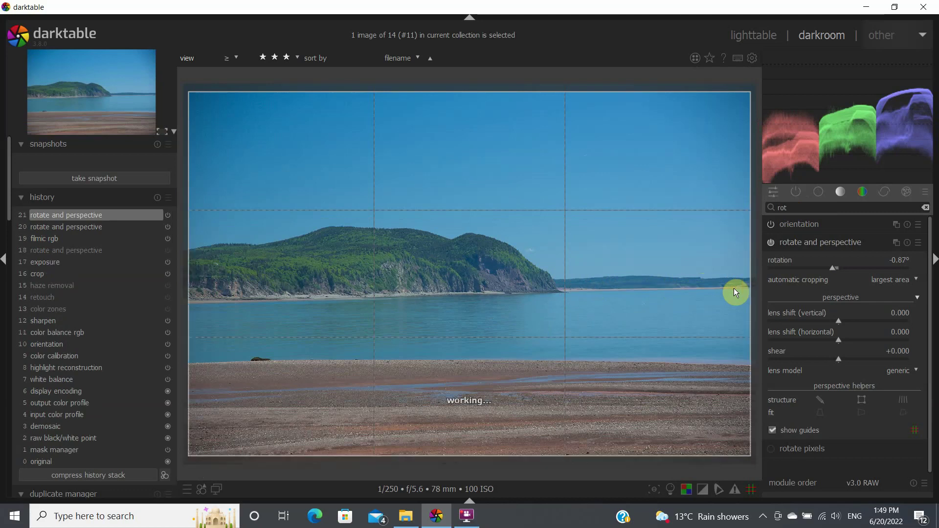
pyautogui.click(805, 241)
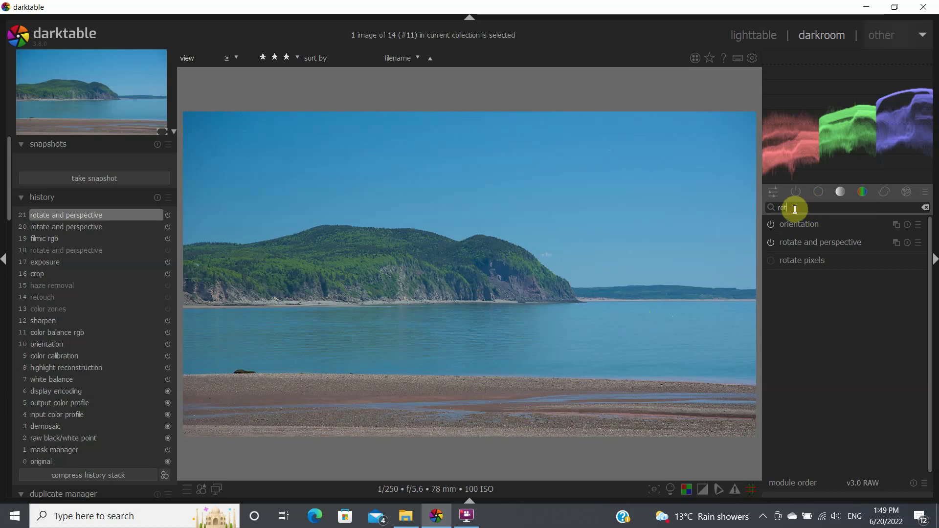
# Step: Enable haze removal at strength 0.27 and distance 0.287, then clear the module search
pyautogui.press('BackSpace')
pyautogui.press('BackSpace')
pyautogui.press('BackSpace')
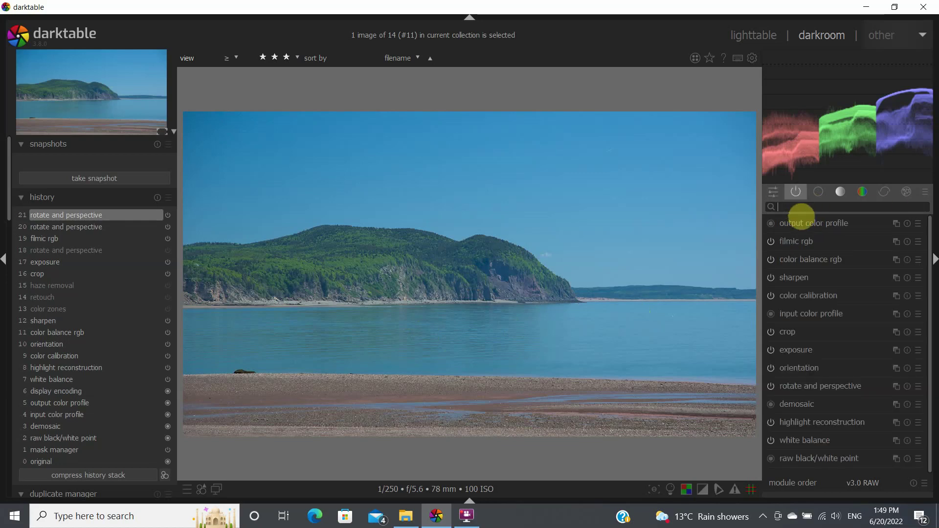
pyautogui.write('haze')
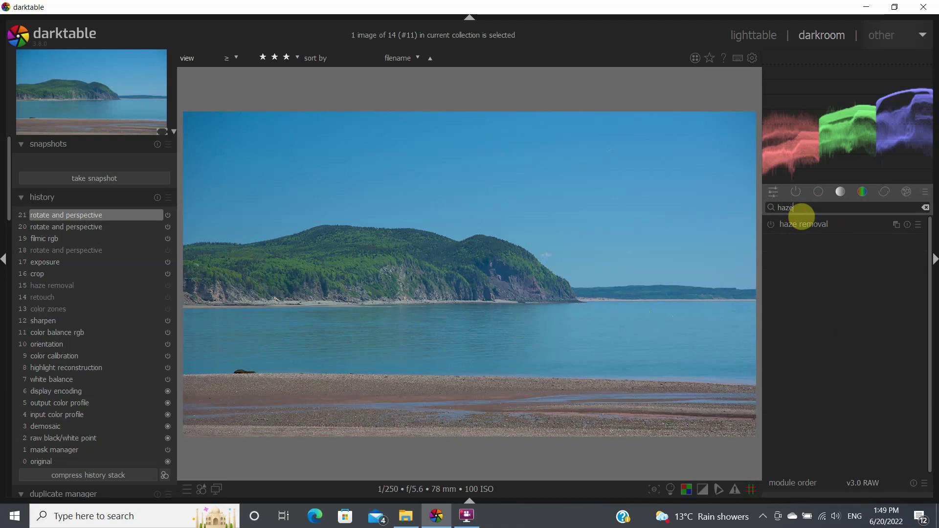
pyautogui.click(773, 225)
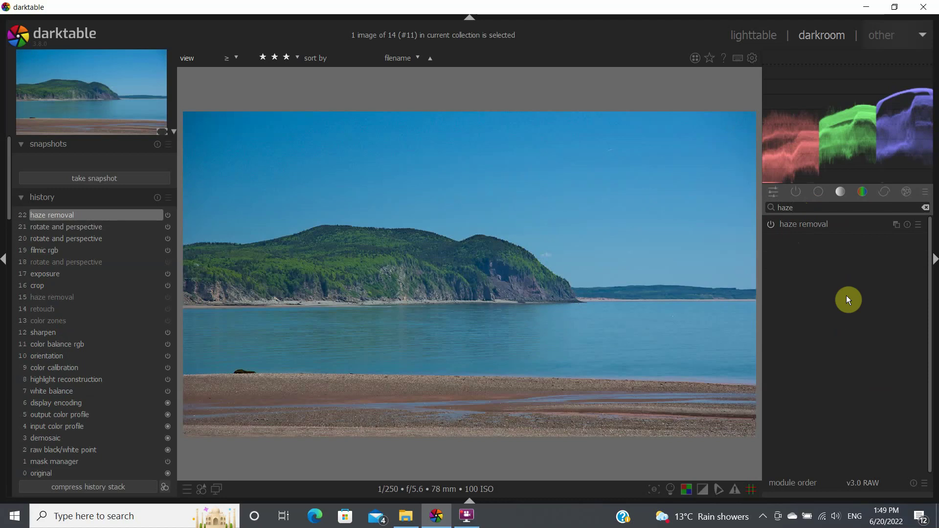
pyautogui.click(802, 229)
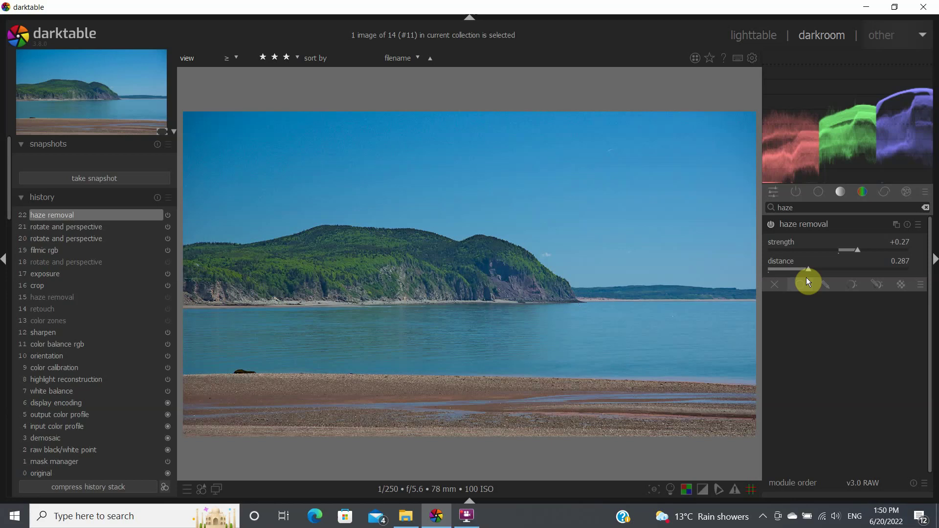
pyautogui.click(799, 225)
pyautogui.click(801, 208)
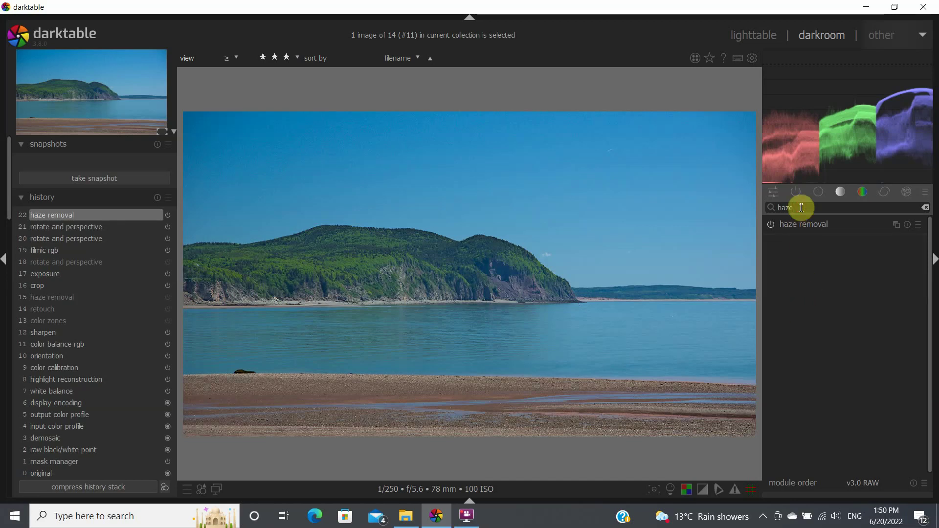
pyautogui.press('BackSpace')
pyautogui.press('BackSpace')
pyautogui.press('BackSpace')
pyautogui.press('BackSpace')
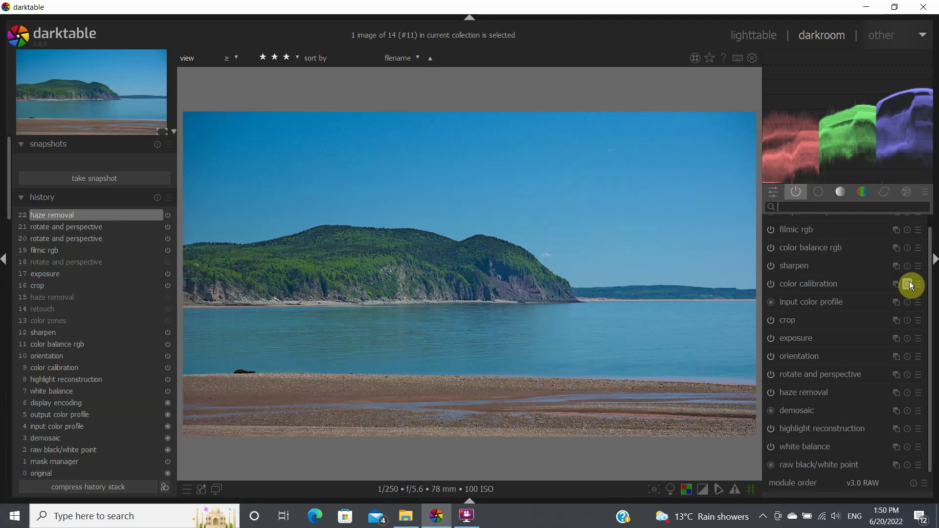
# Step: Enable the retouch module and choose the heal algorithm
pyautogui.write('re')
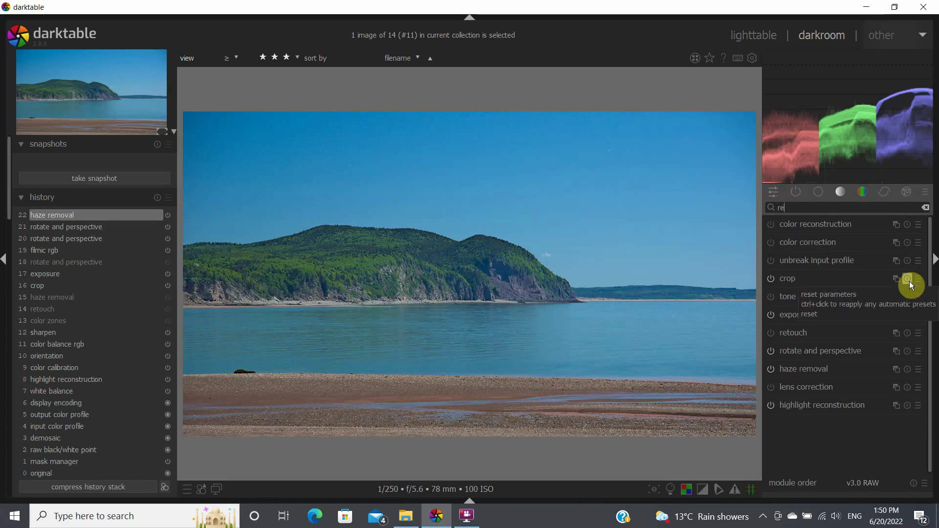
pyautogui.click(771, 333)
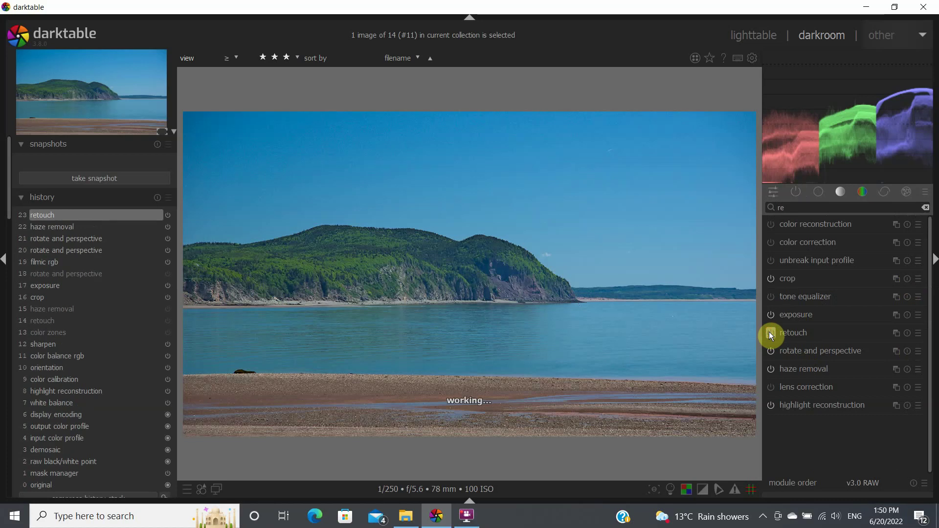
pyautogui.click(811, 335)
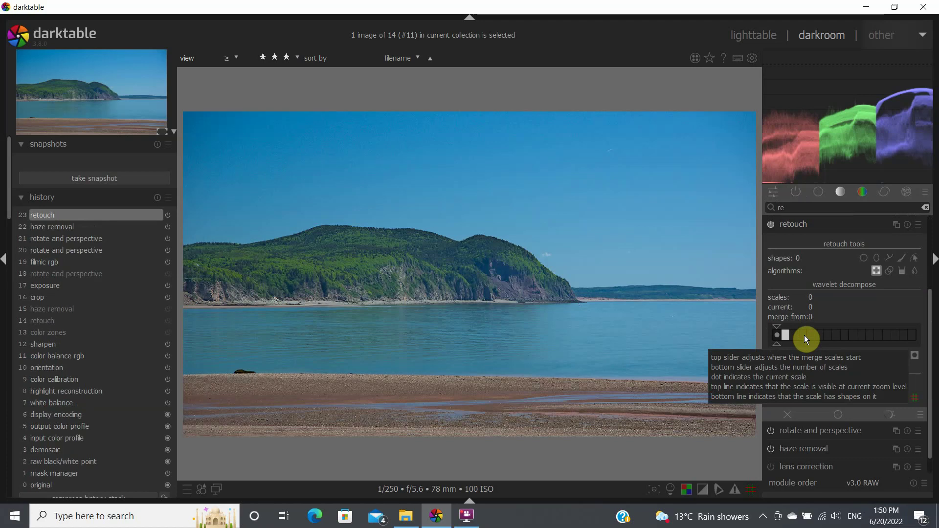
pyautogui.click(876, 270)
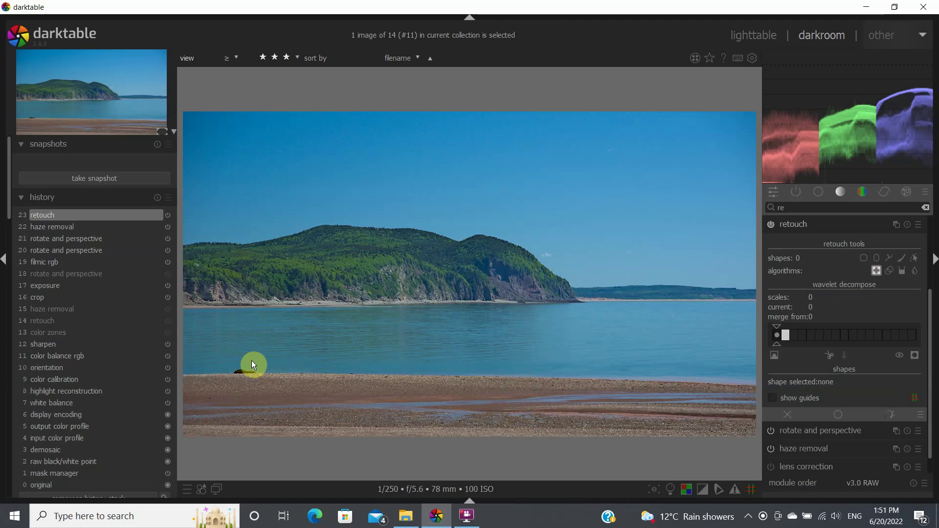
# Step: Zoom to 53% on the beach and paint a brush heal stroke over the shoreline rock
pyautogui.scroll(4, 252, 360)
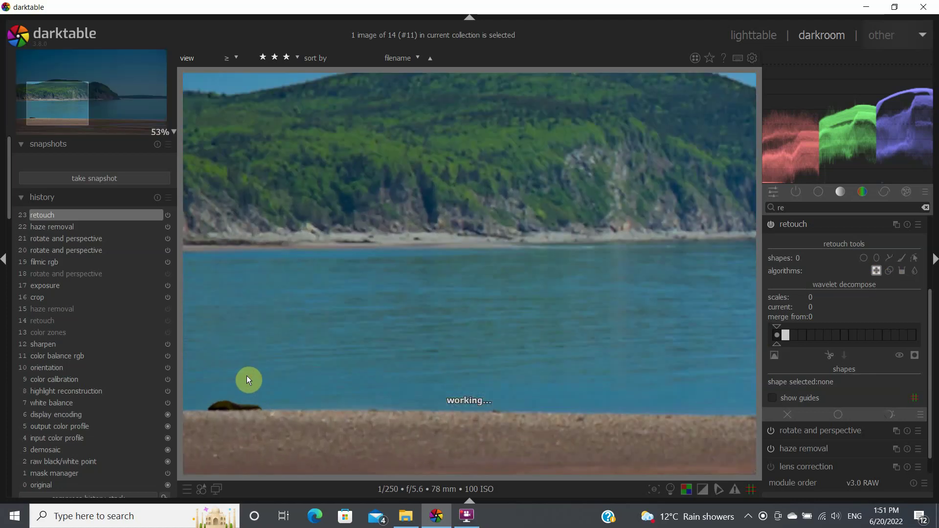
pyautogui.moveTo(51, 108); pyautogui.dragTo(31, 119)
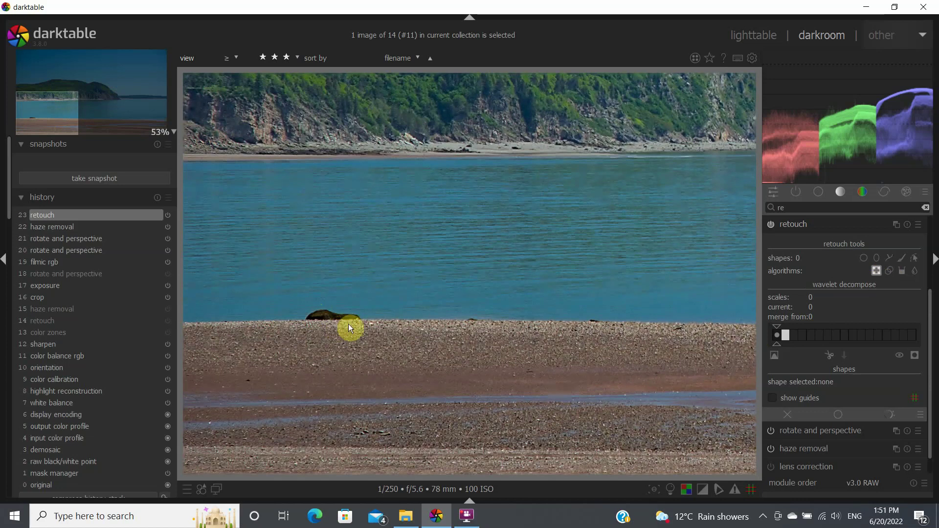
pyautogui.click(903, 258)
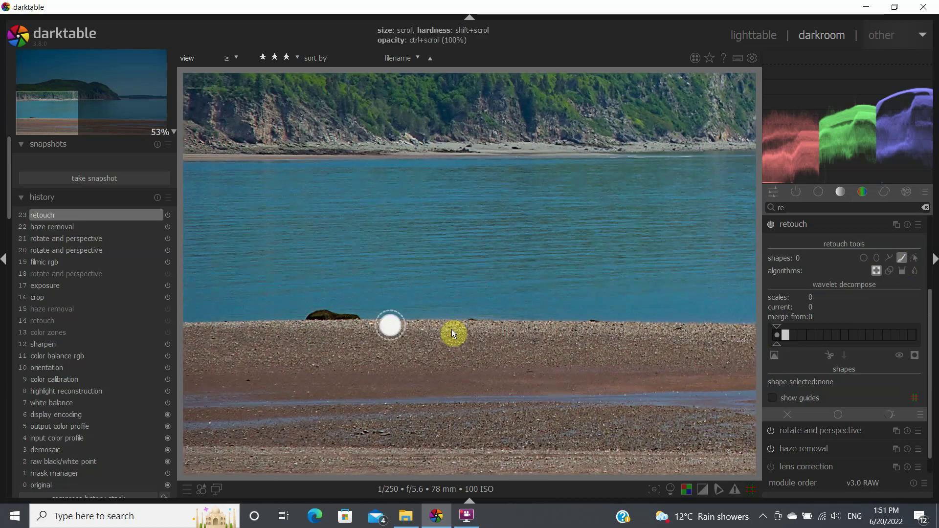
pyautogui.scroll(-1, 315, 321)
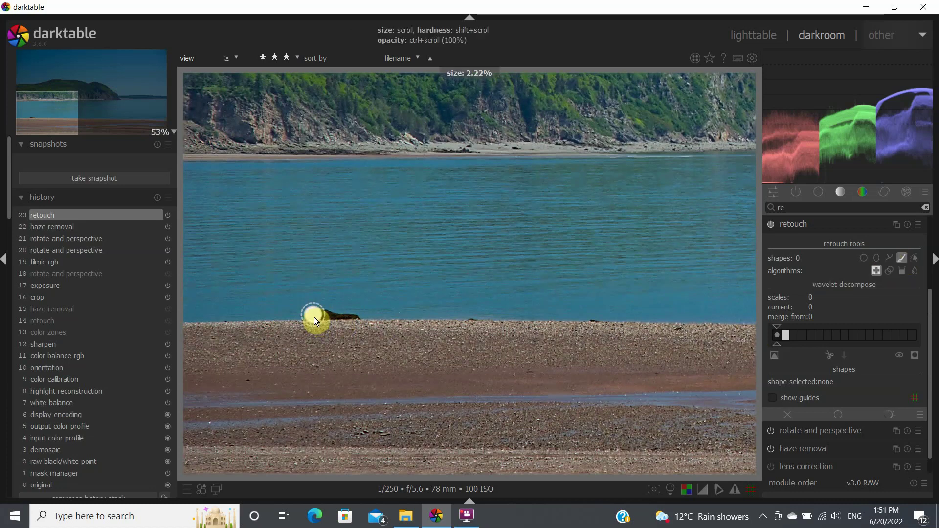
pyautogui.moveTo(311, 318); pyautogui.dragTo(368, 321)
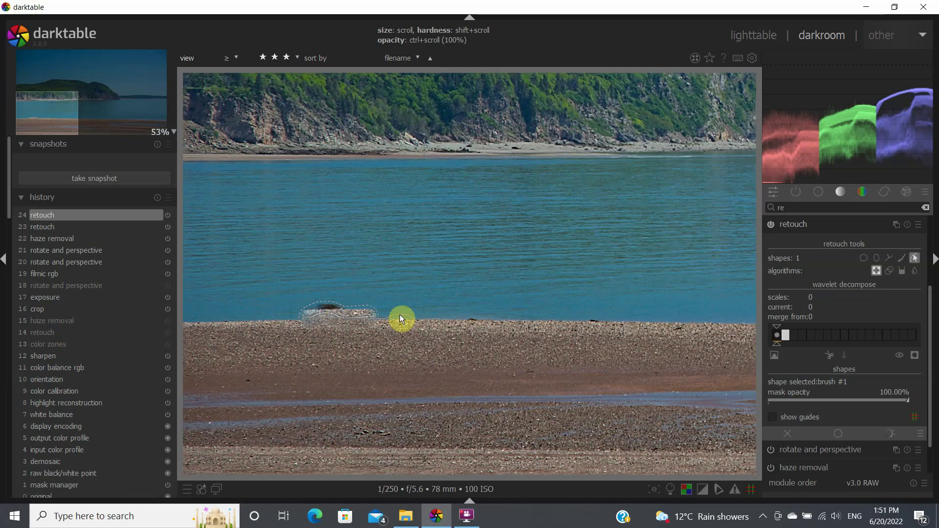
# Step: Finish the brush heal stroke, then delete it so no retouch shapes remain
pyautogui.moveTo(400, 318); pyautogui.dragTo(400, 319)
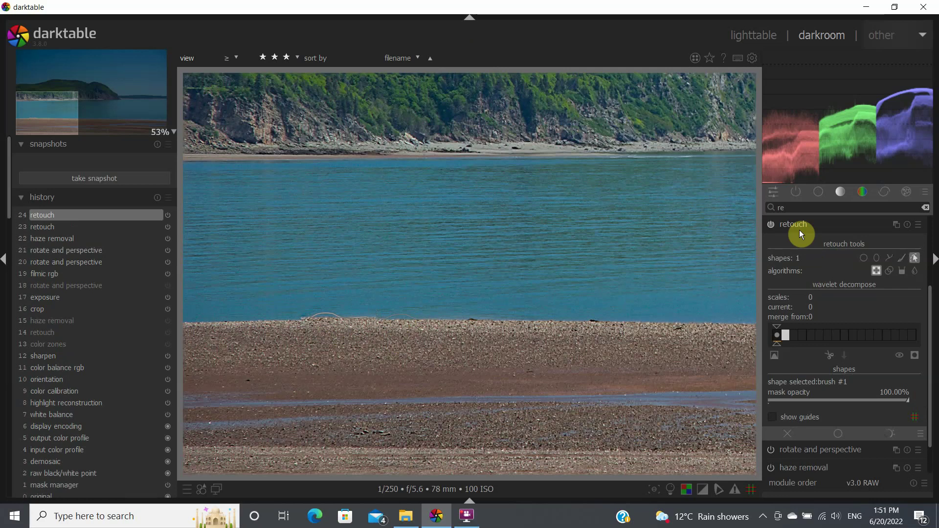
pyautogui.click(916, 259)
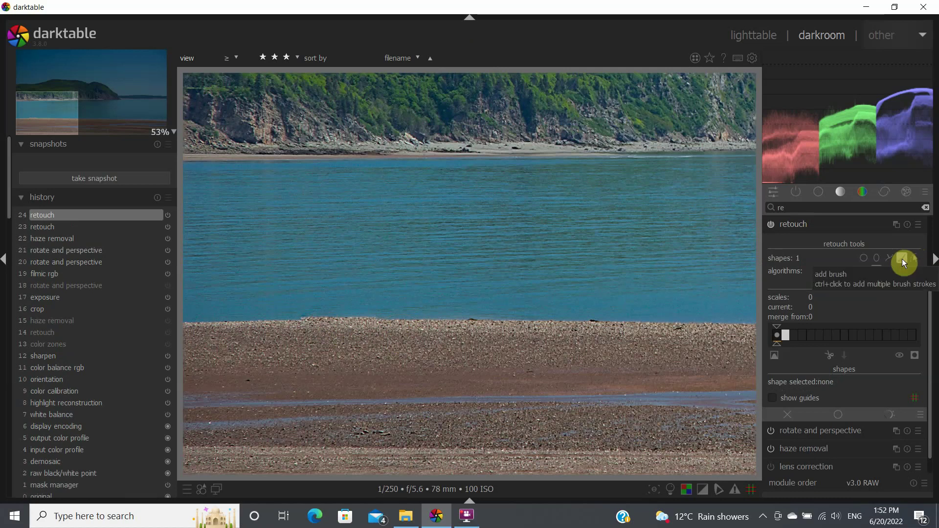
pyautogui.click(902, 259)
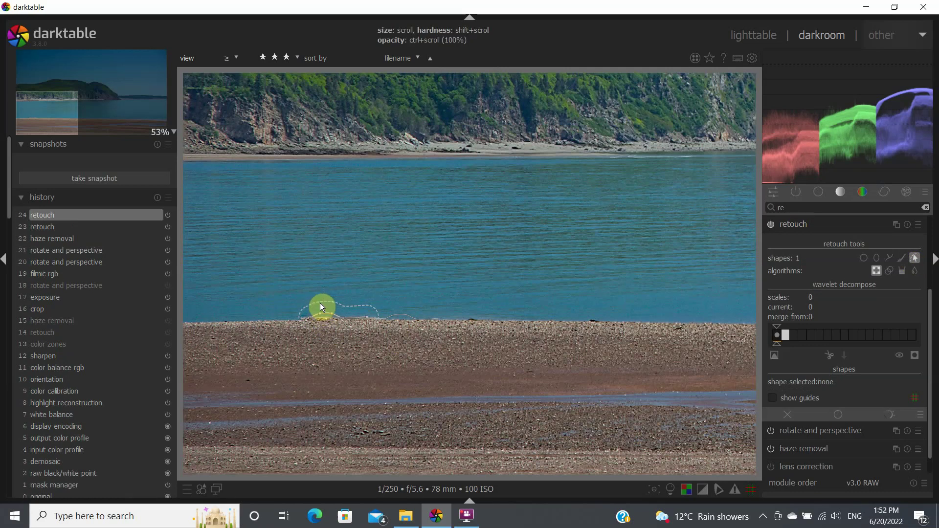
pyautogui.click(321, 309)
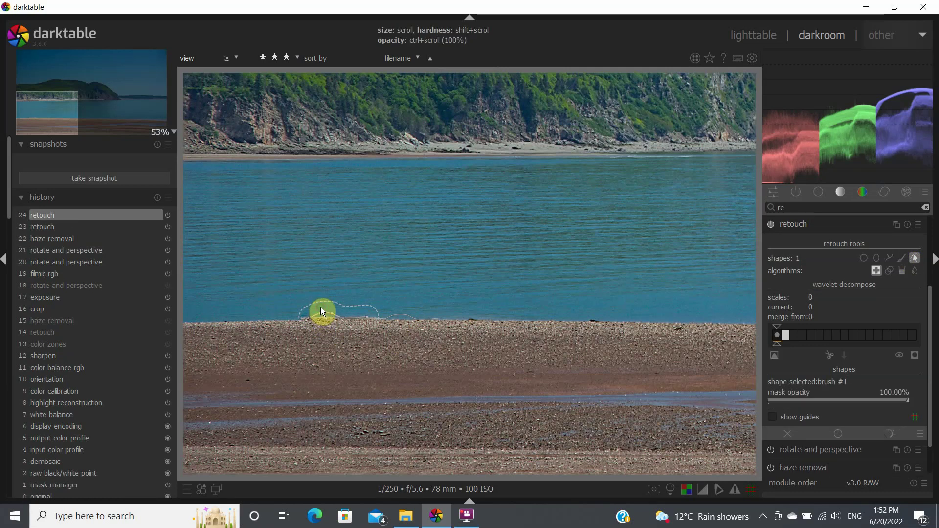
pyautogui.rightClick(321, 310)
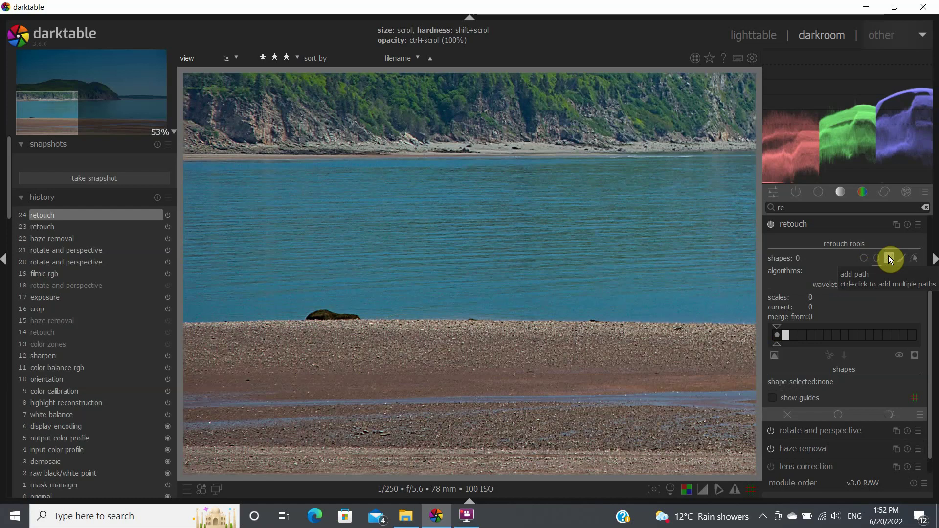
# Step: Place a heal circle over the rock's left end, sampling clean beach to its left
pyautogui.click(863, 256)
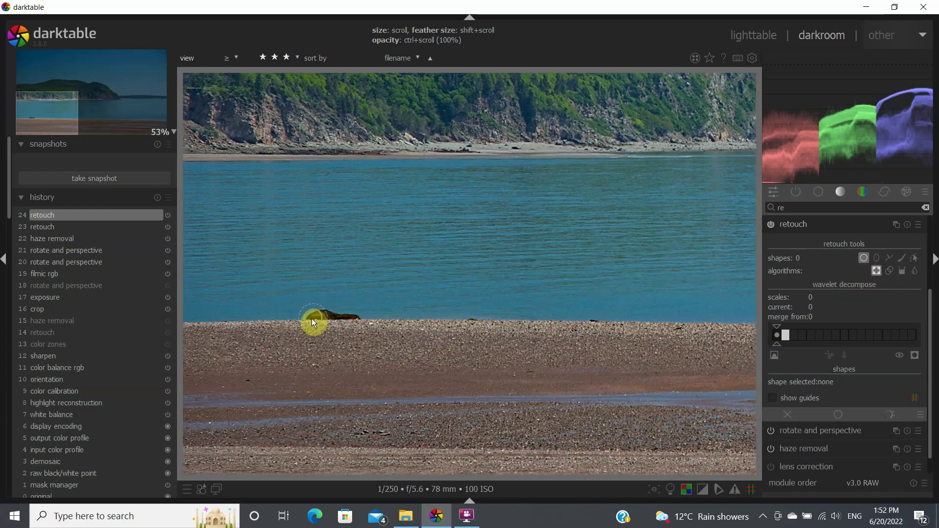
pyautogui.scroll(-1, 315, 322)
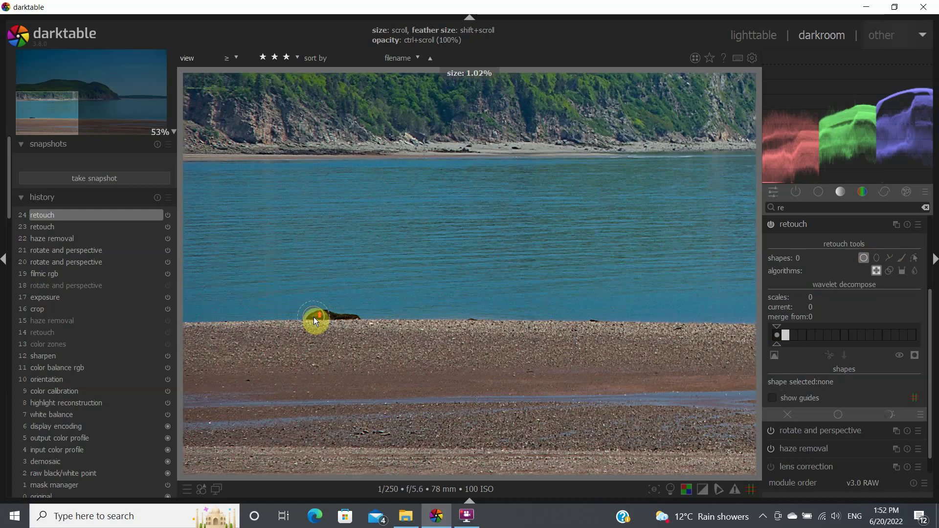
pyautogui.scroll(-1, 315, 323)
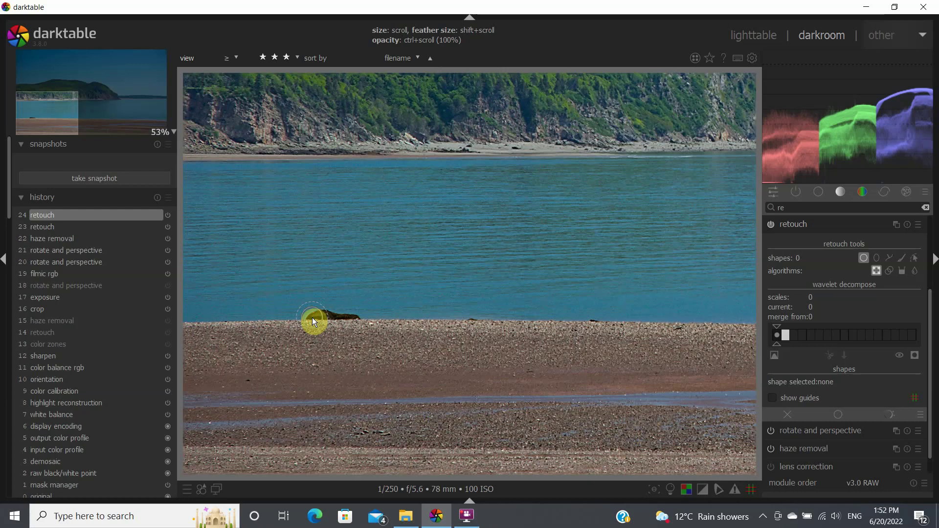
pyautogui.click(312, 318)
pyautogui.click(282, 319)
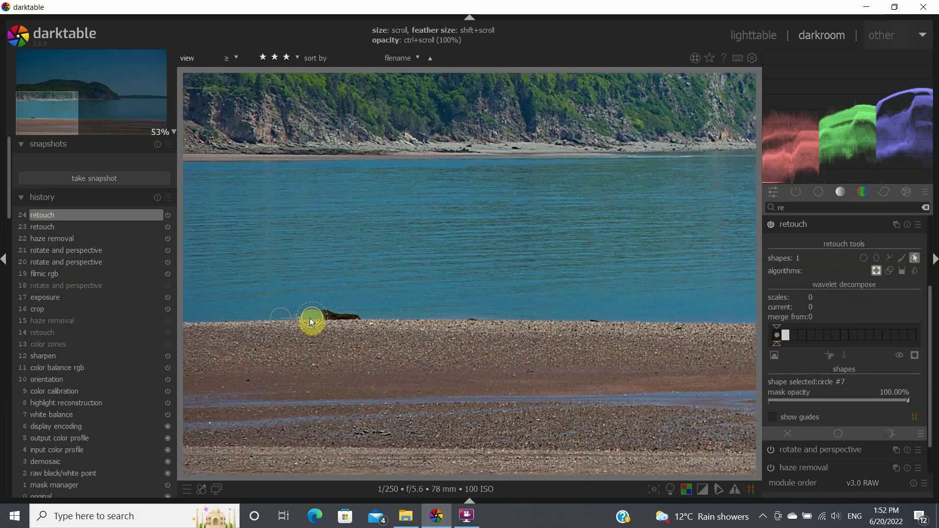
# Step: Add two heal circles over the middle of the rock, sourced from clean beach
pyautogui.click(863, 258)
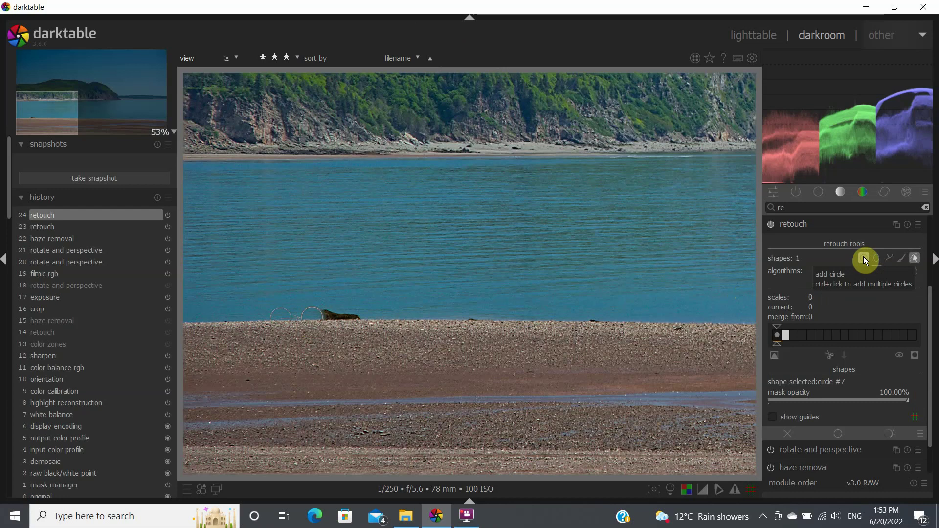
pyautogui.click(864, 257)
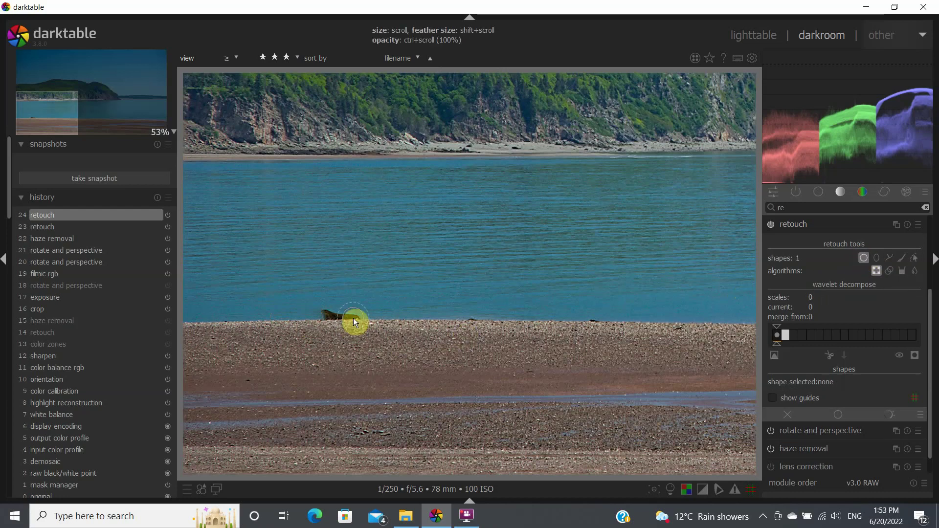
pyautogui.click(328, 319)
pyautogui.moveTo(328, 318)
pyautogui.mouseDown()
pyautogui.moveTo(380, 318)
pyautogui.moveTo(341, 326)
pyautogui.mouseUp()
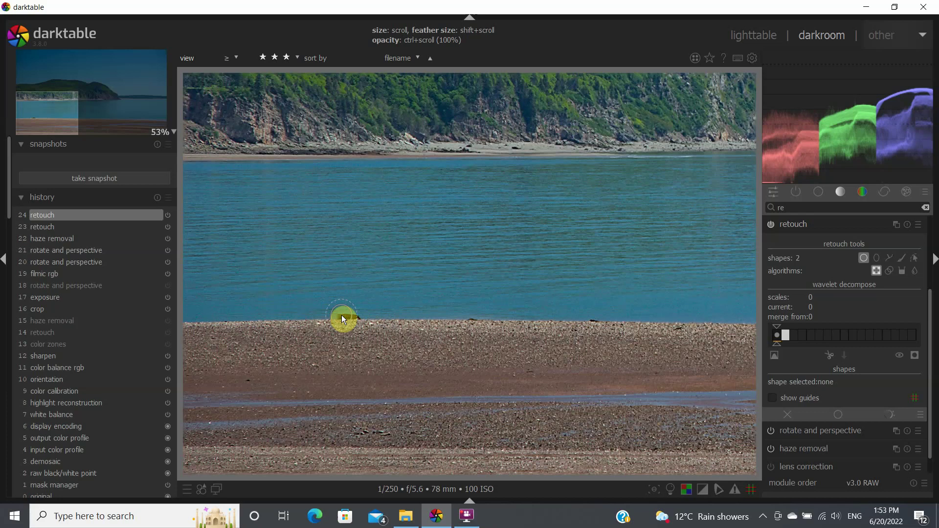
pyautogui.click(342, 315)
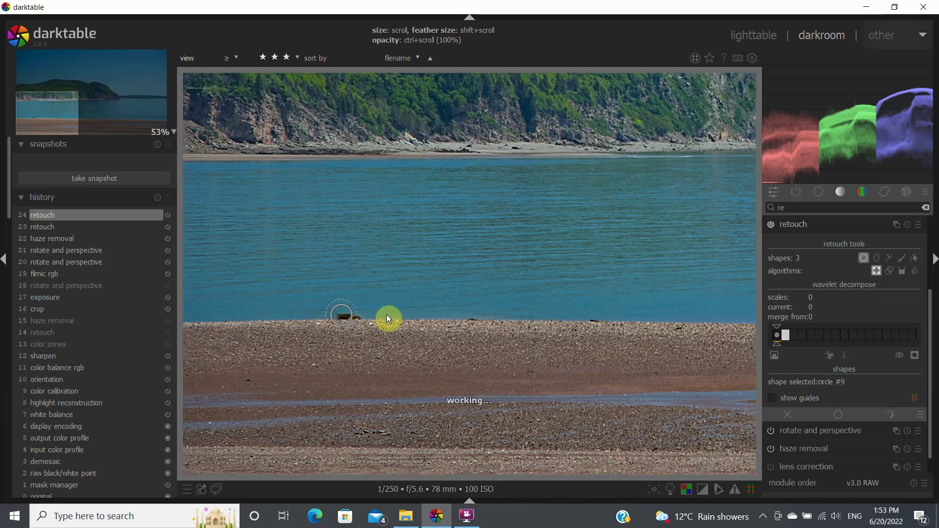
pyautogui.click(302, 336)
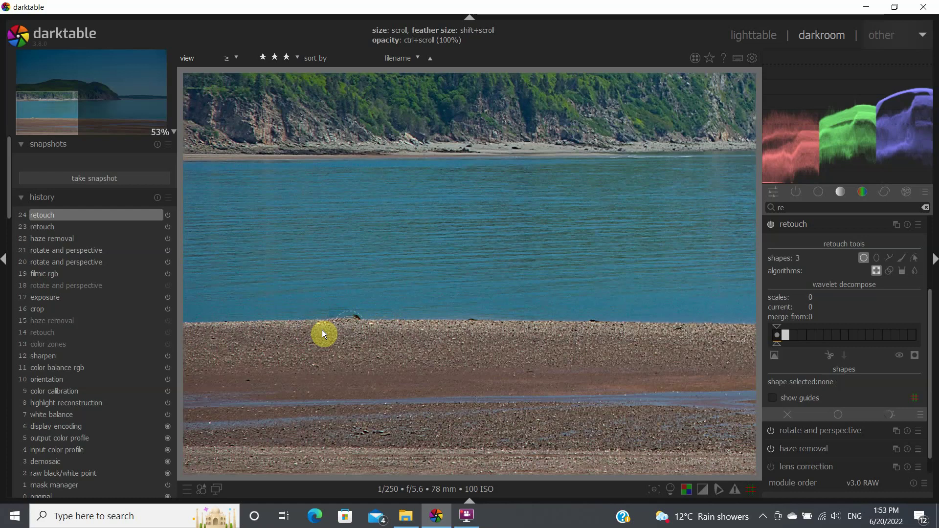
# Step: Heal the rock's right end and remaining part with two more circles sampled from clean beach
pyautogui.click(355, 319)
pyautogui.click(388, 319)
pyautogui.scroll(5, 347, 330)
pyautogui.click(345, 322)
pyautogui.moveTo(406, 316); pyautogui.dragTo(420, 317)
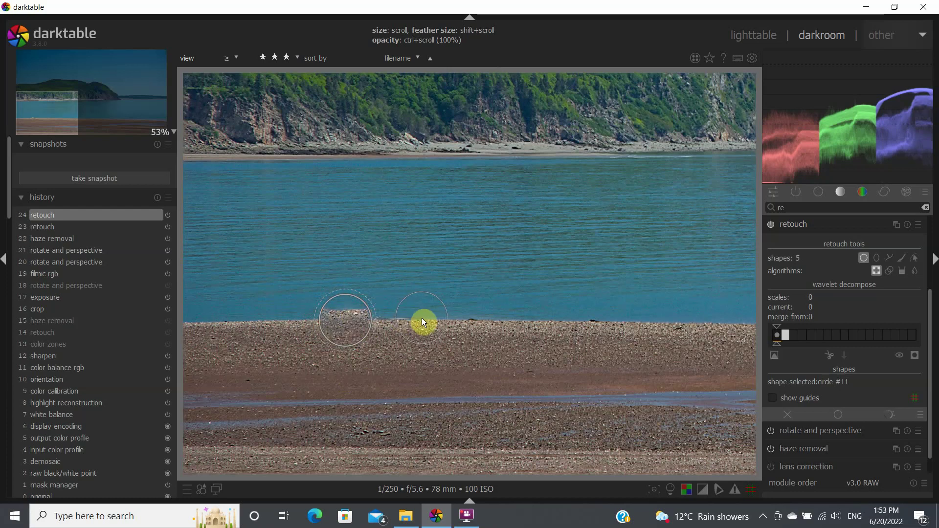
pyautogui.click(422, 318)
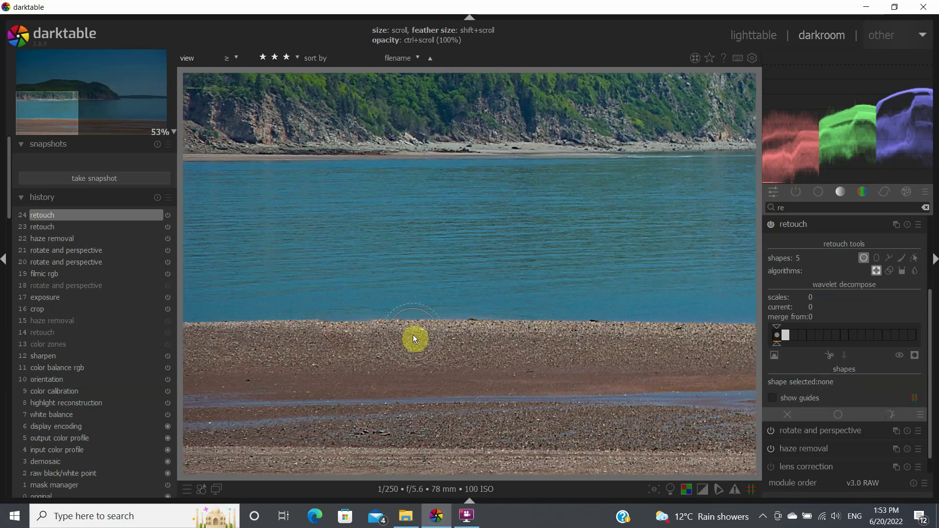
# Step: Delete the large heal circle #11 from the shoreline
pyautogui.click(916, 260)
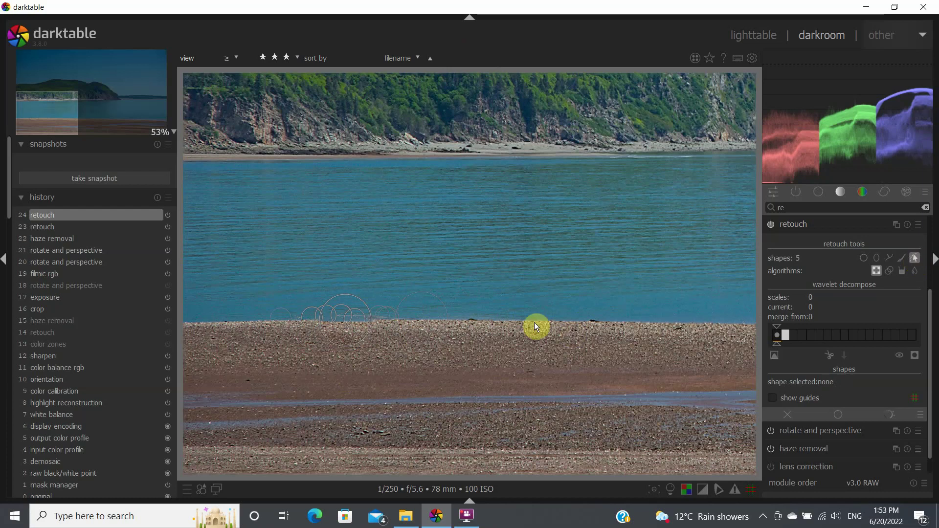
pyautogui.click(411, 297)
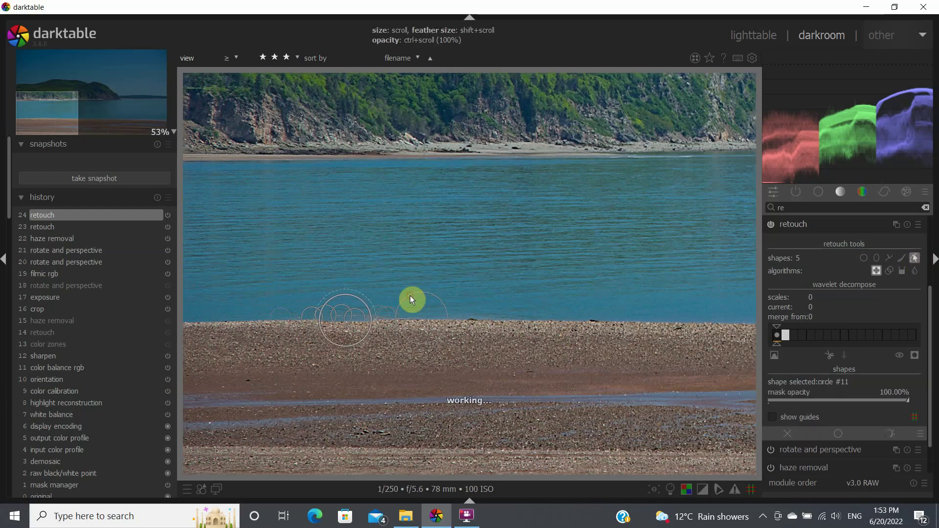
pyautogui.rightClick(411, 300)
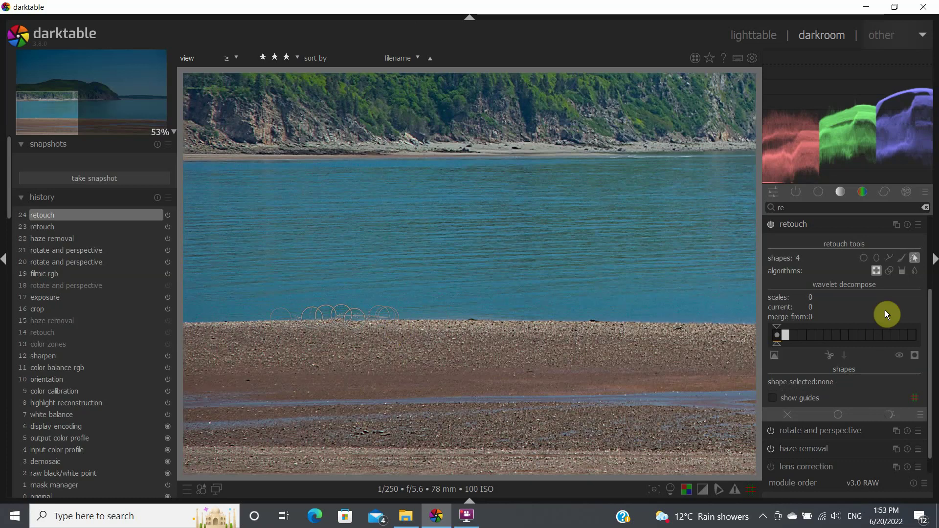
# Step: Heal two small stones right of centre with small circles sampled from nearby beach
pyautogui.click(863, 258)
pyautogui.scroll(-1, 463, 317)
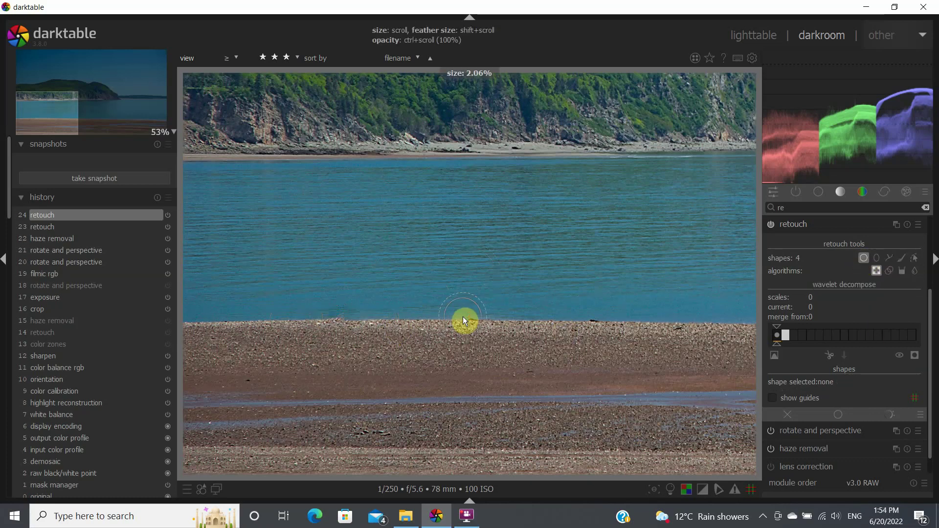
pyautogui.scroll(-15, 464, 317)
pyautogui.click(471, 321)
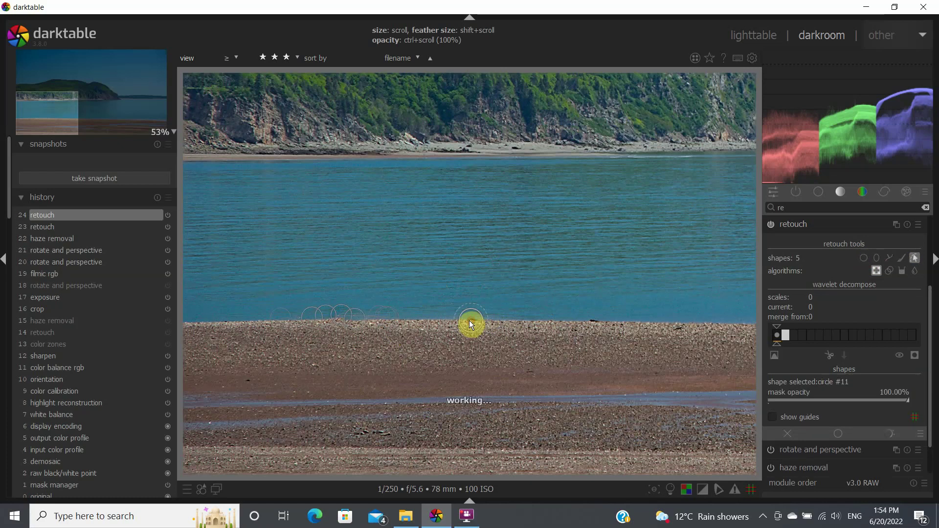
pyautogui.click(441, 319)
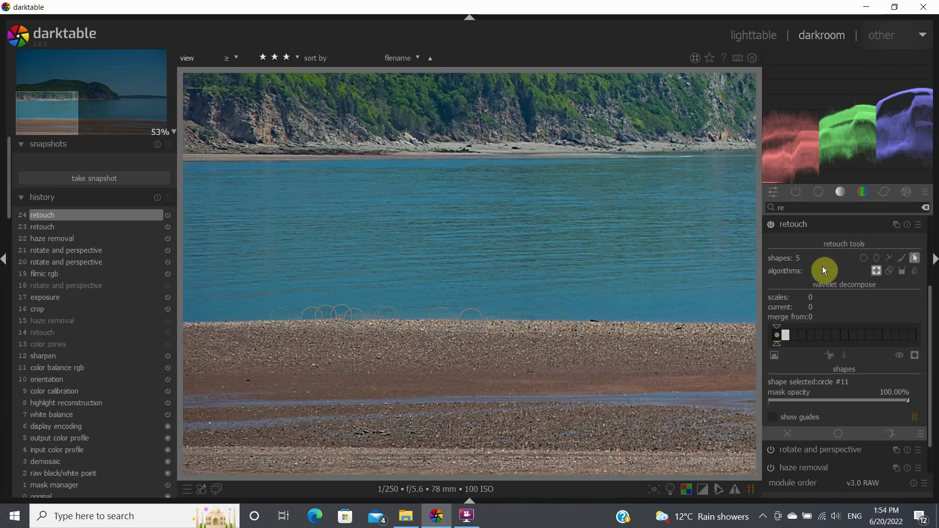
pyautogui.click(864, 258)
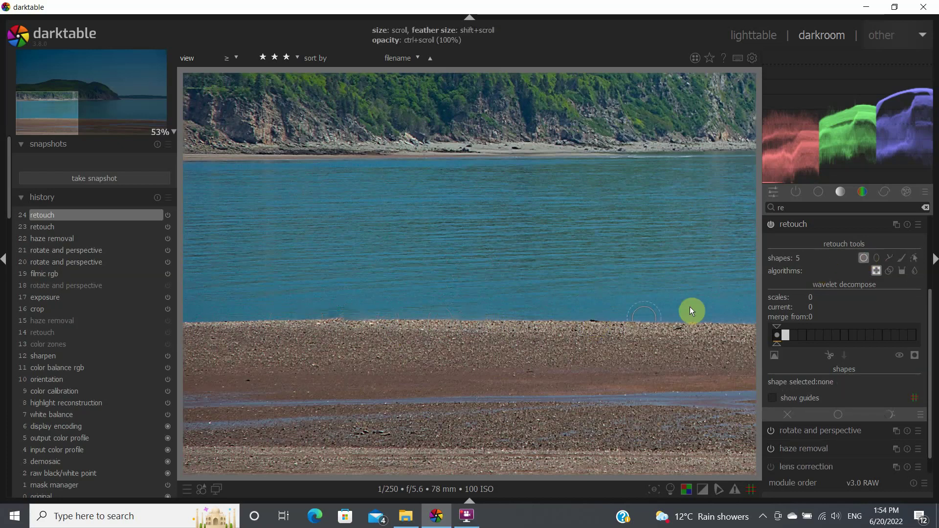
pyautogui.click(594, 322)
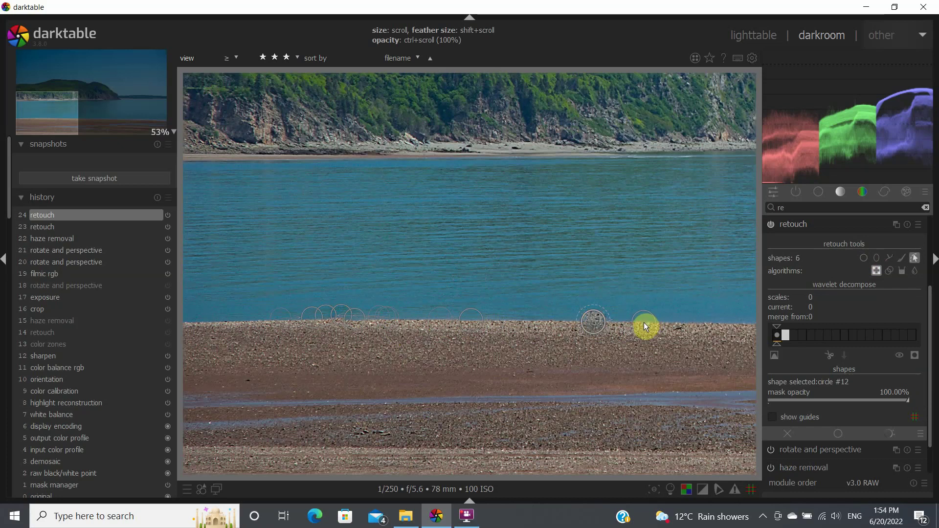
pyautogui.click(644, 324)
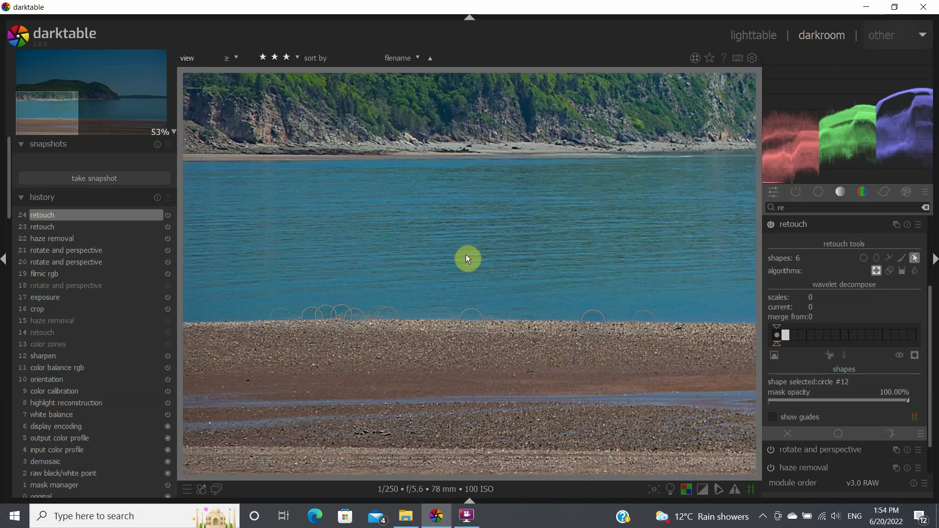
# Step: Hide the shape outlines, collapse retouch, and fit the whole photo in the view
pyautogui.click(914, 259)
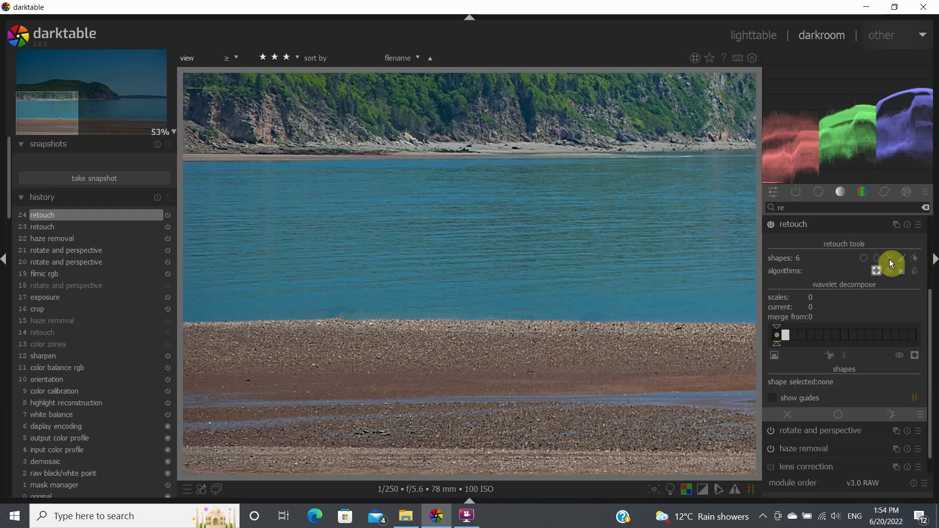
pyautogui.click(799, 225)
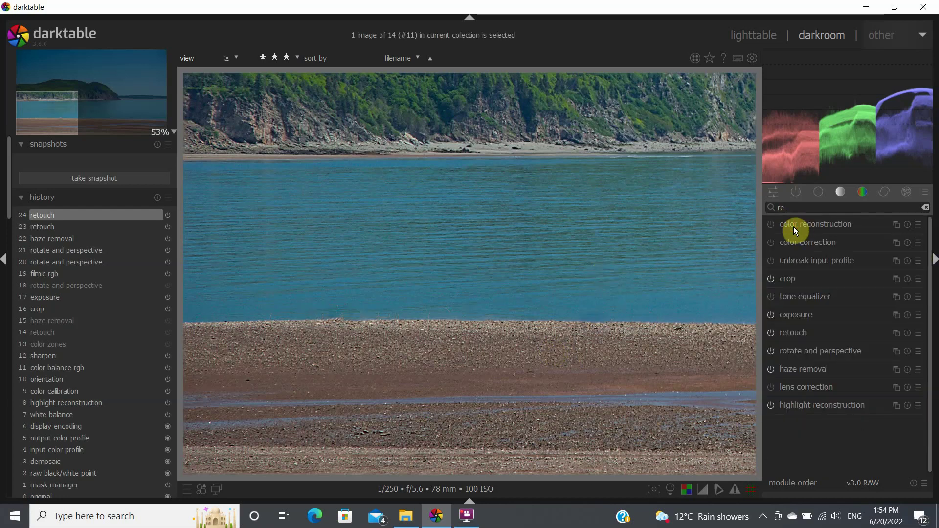
pyautogui.click(290, 217)
pyautogui.middleClick(291, 219)
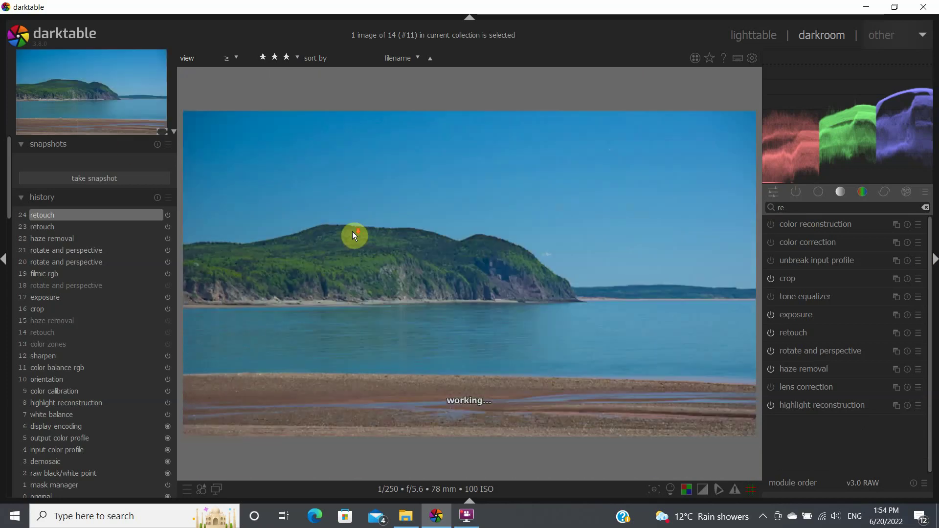